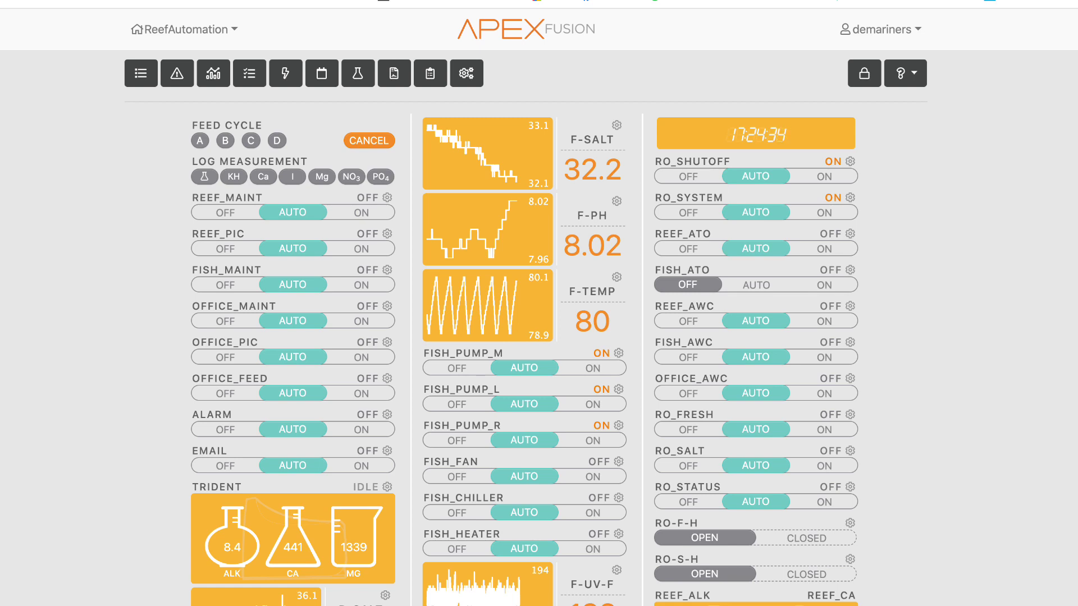
- Unlock the dashboard and move the REEF_MAINT tile lower in the left column, repositioning another tile
{"action": "scroll", "coordinate": [526, 328], "scroll_direction": "down", "scroll_amount": 5}
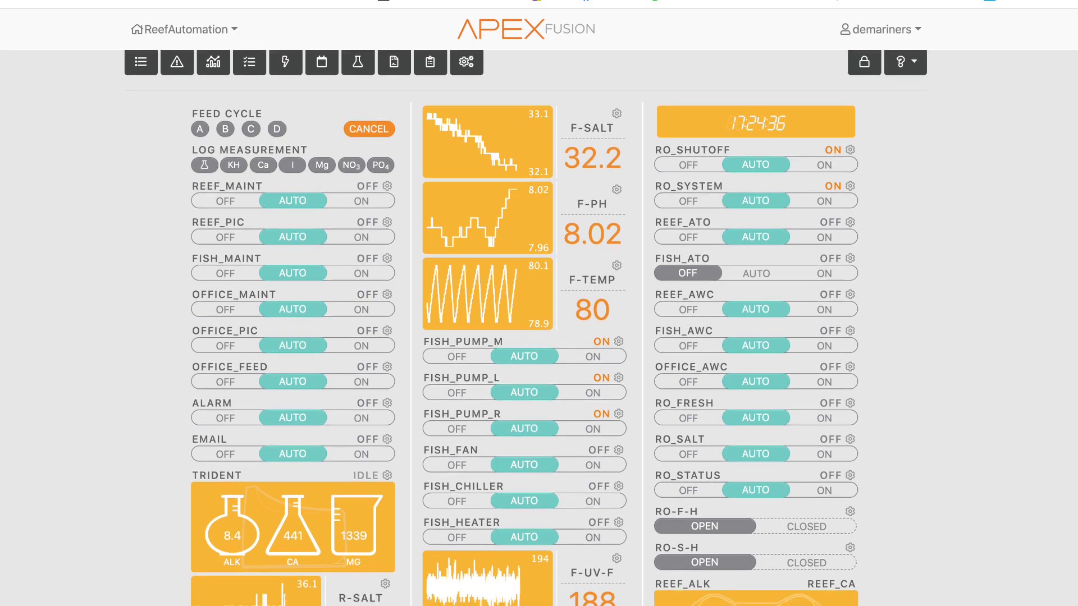
{"action": "scroll", "coordinate": [526, 327], "scroll_direction": "down", "scroll_amount": 15}
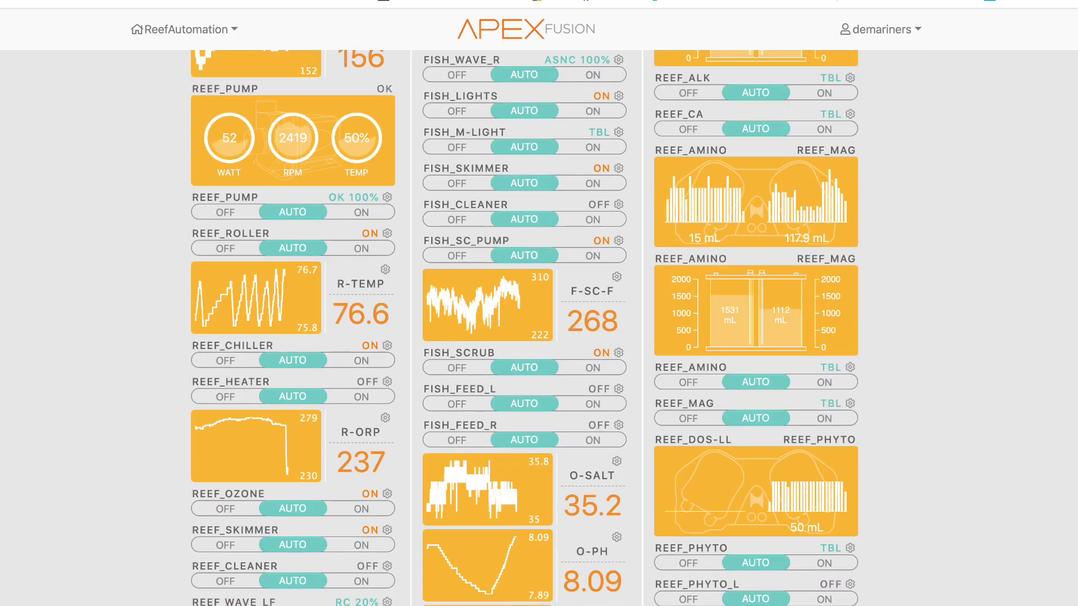
{"action": "scroll", "coordinate": [526, 327], "scroll_direction": "up", "scroll_amount": 20}
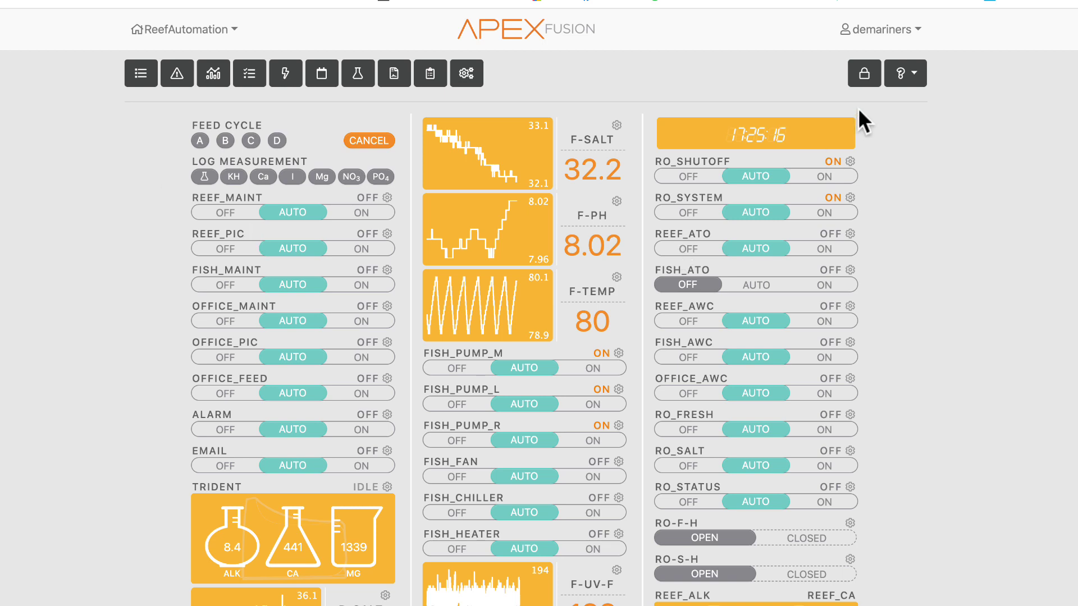
{"action": "left_click", "coordinate": [865, 77]}
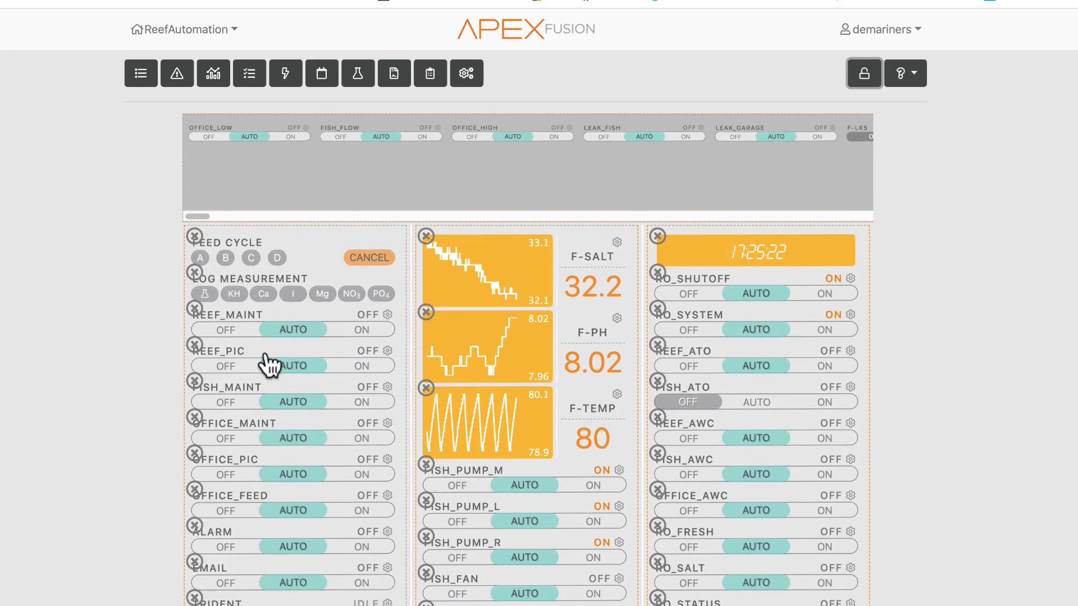
{"action": "mouse_move", "coordinate": [260, 332]}
{"action": "left_mouse_down"}
{"action": "mouse_move", "coordinate": [253, 423]}
{"action": "mouse_move", "coordinate": [245, 312]}
{"action": "mouse_move", "coordinate": [255, 305]}
{"action": "mouse_move", "coordinate": [224, 292]}
{"action": "mouse_move", "coordinate": [257, 335]}
{"action": "mouse_move", "coordinate": [263, 321]}
{"action": "left_mouse_up"}
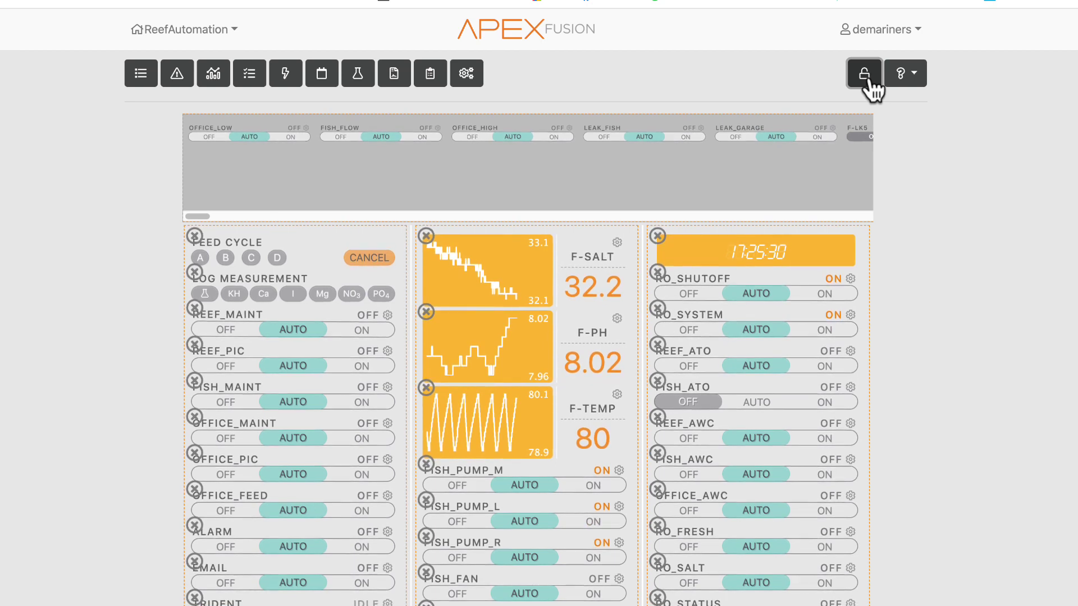
{"action": "left_click_drag", "start_coordinate": [200, 218], "coordinate": [160, 228]}
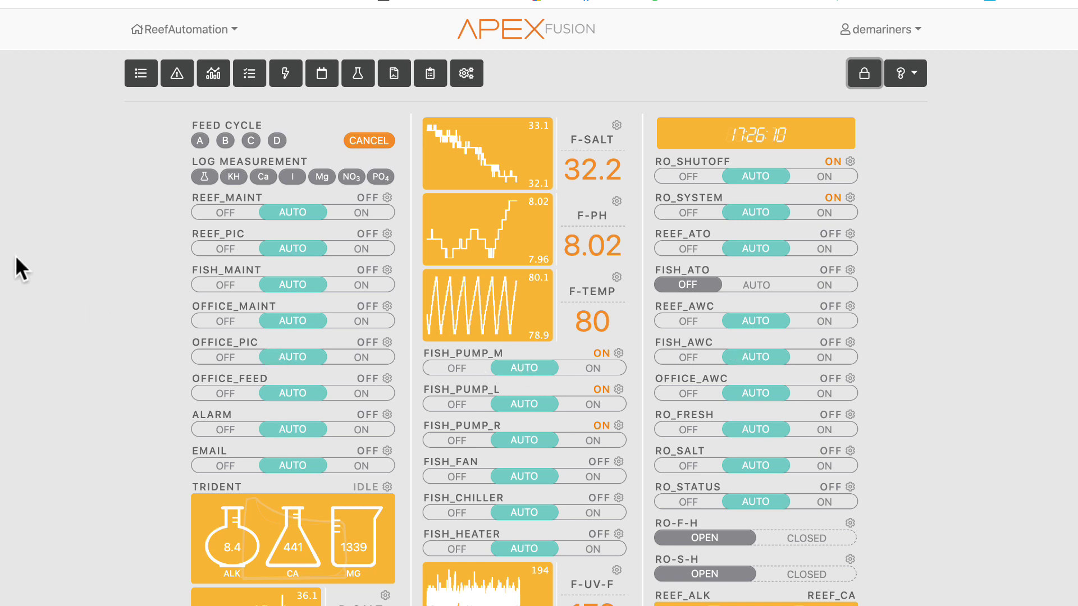
- Scroll down past the R-TEMP and R-ORP charts until the OFFICE and GARAGE rows show
{"action": "scroll", "coordinate": [26, 400], "scroll_direction": "down", "scroll_amount": 5}
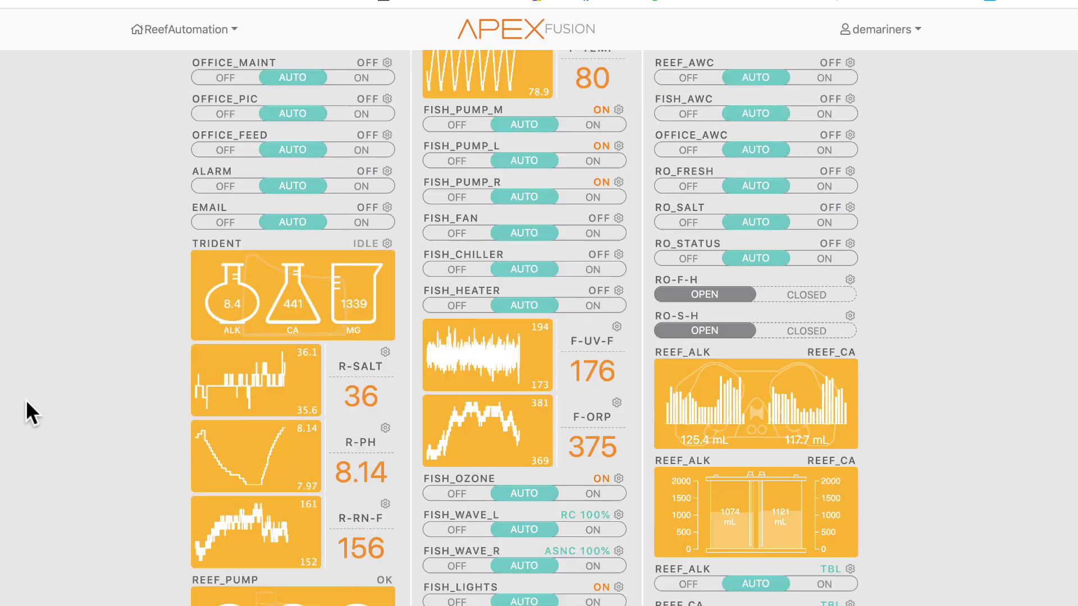
{"action": "scroll", "coordinate": [26, 399], "scroll_direction": "up", "scroll_amount": 5}
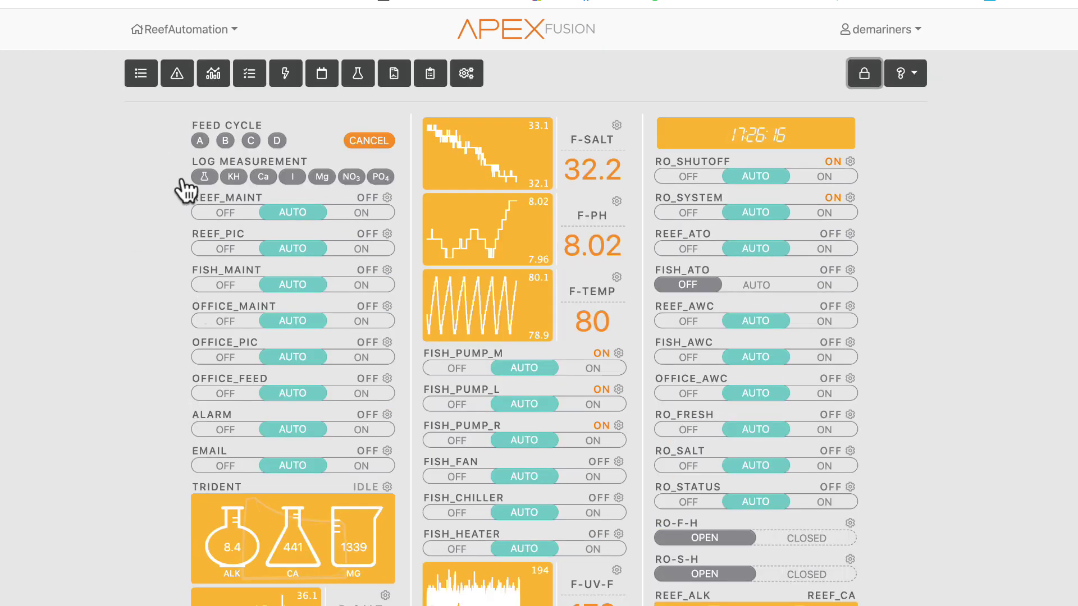
{"action": "scroll", "coordinate": [180, 337], "scroll_direction": "down", "scroll_amount": 7}
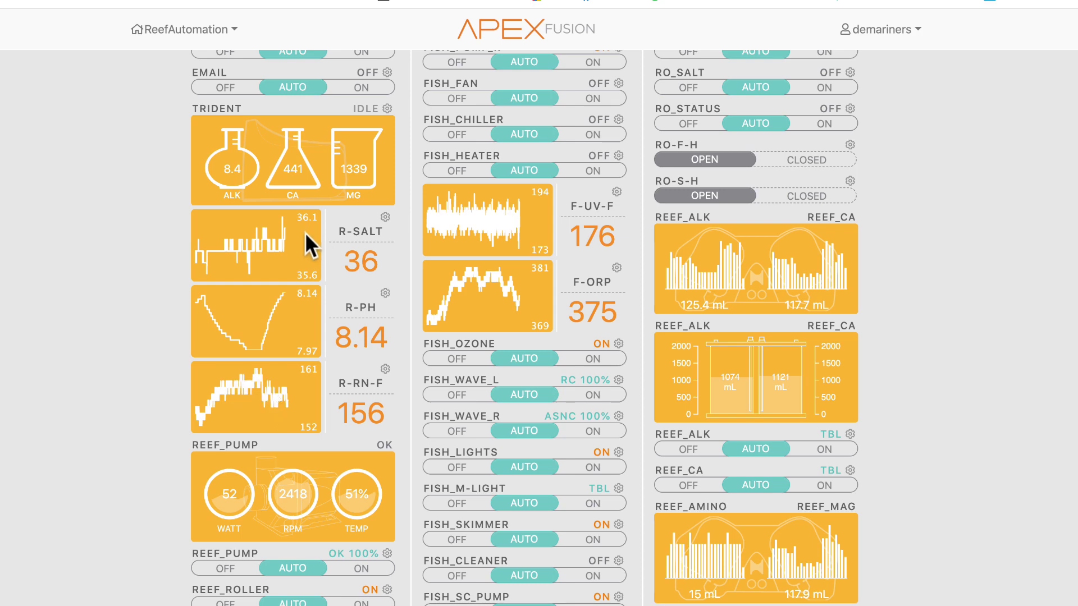
{"action": "scroll", "coordinate": [306, 345], "scroll_direction": "down", "scroll_amount": 2}
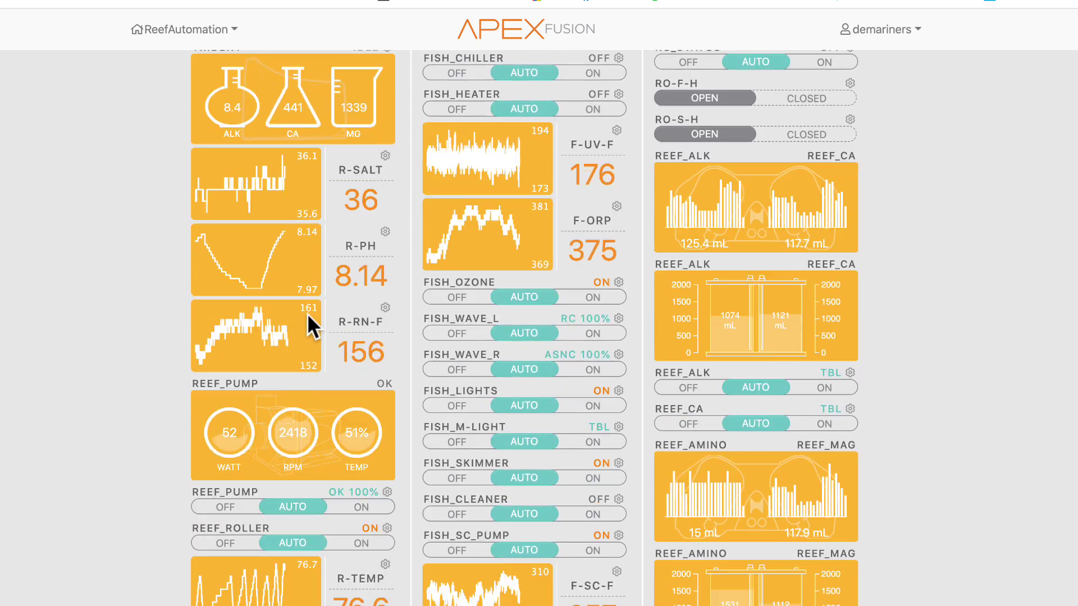
{"action": "scroll", "coordinate": [373, 303], "scroll_direction": "down", "scroll_amount": 2}
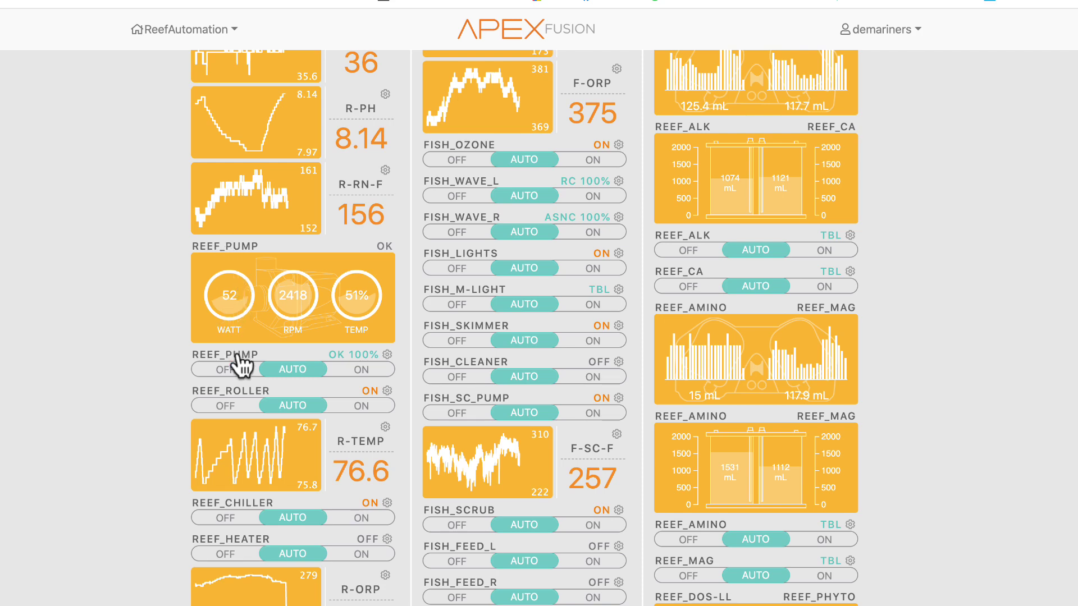
{"action": "scroll", "coordinate": [240, 374], "scroll_direction": "down", "scroll_amount": 1}
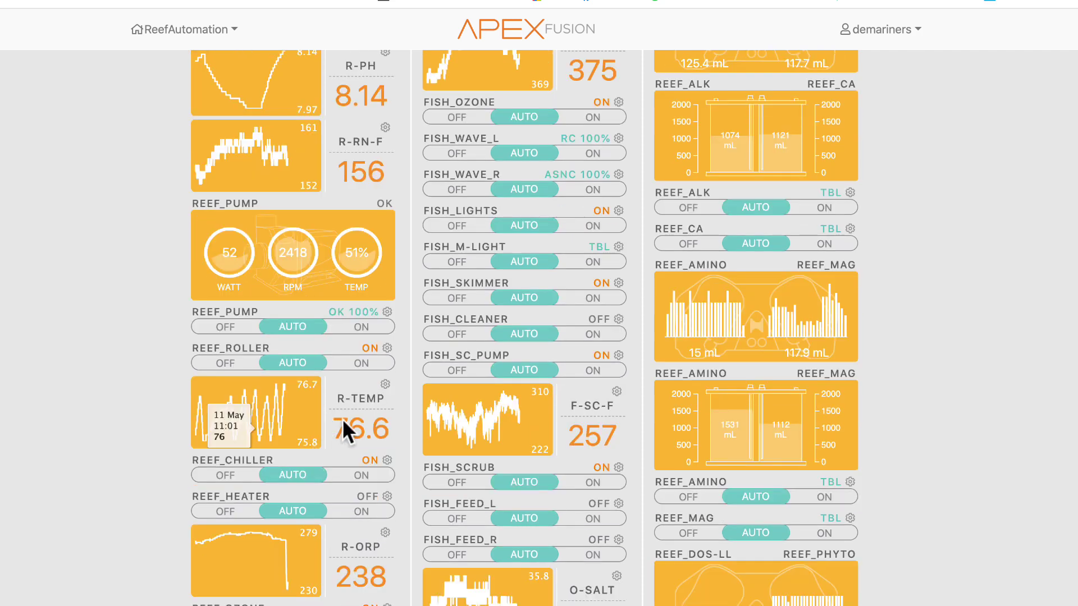
{"action": "scroll", "coordinate": [351, 422], "scroll_direction": "down", "scroll_amount": 1}
{"action": "mouse_move", "coordinate": [236, 370]}
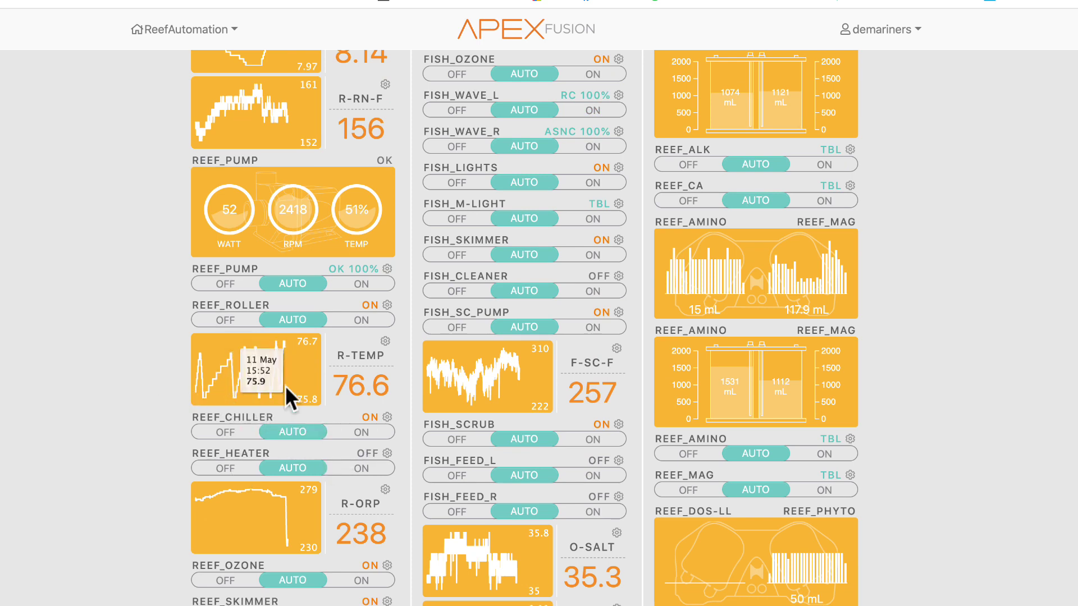
{"action": "scroll", "coordinate": [311, 369], "scroll_direction": "down", "scroll_amount": 2}
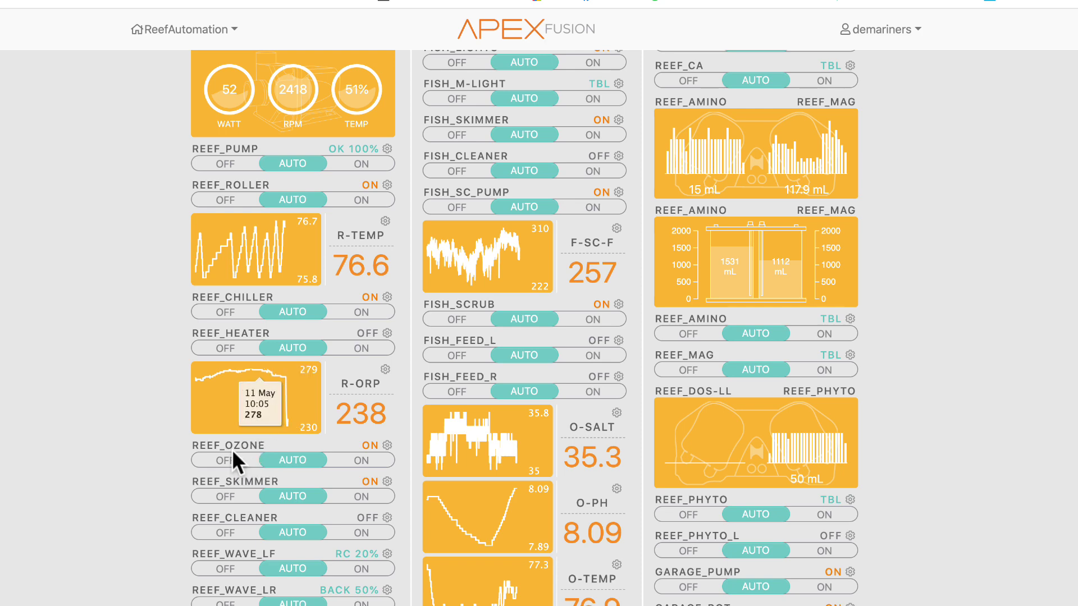
{"action": "scroll", "coordinate": [240, 466], "scroll_direction": "down", "scroll_amount": 5}
{"action": "scroll", "coordinate": [236, 465], "scroll_direction": "up", "scroll_amount": 1}
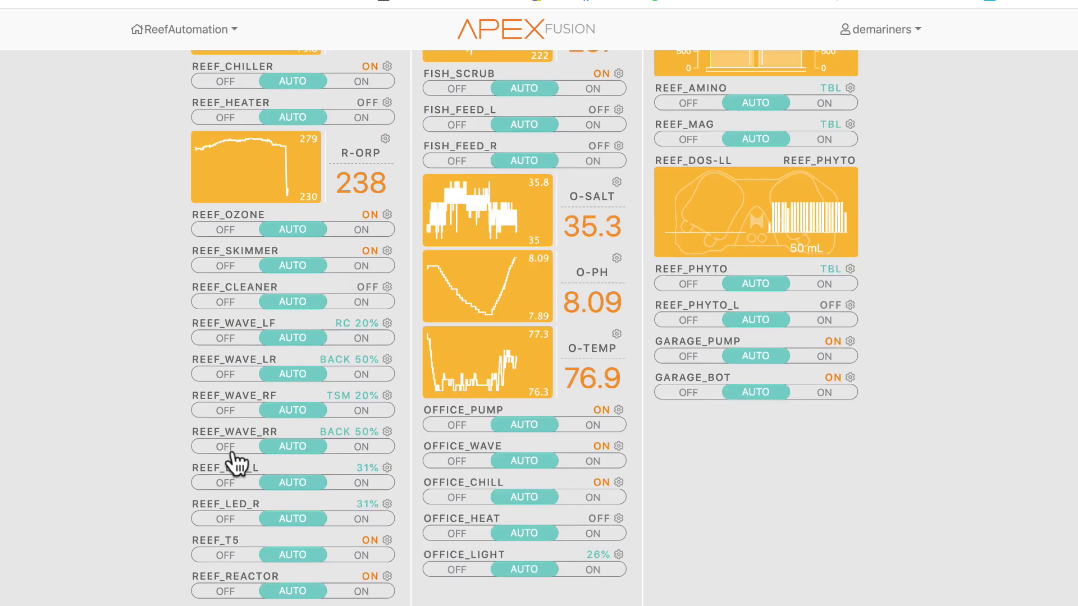
{"action": "scroll", "coordinate": [236, 464], "scroll_direction": "down", "scroll_amount": 10}
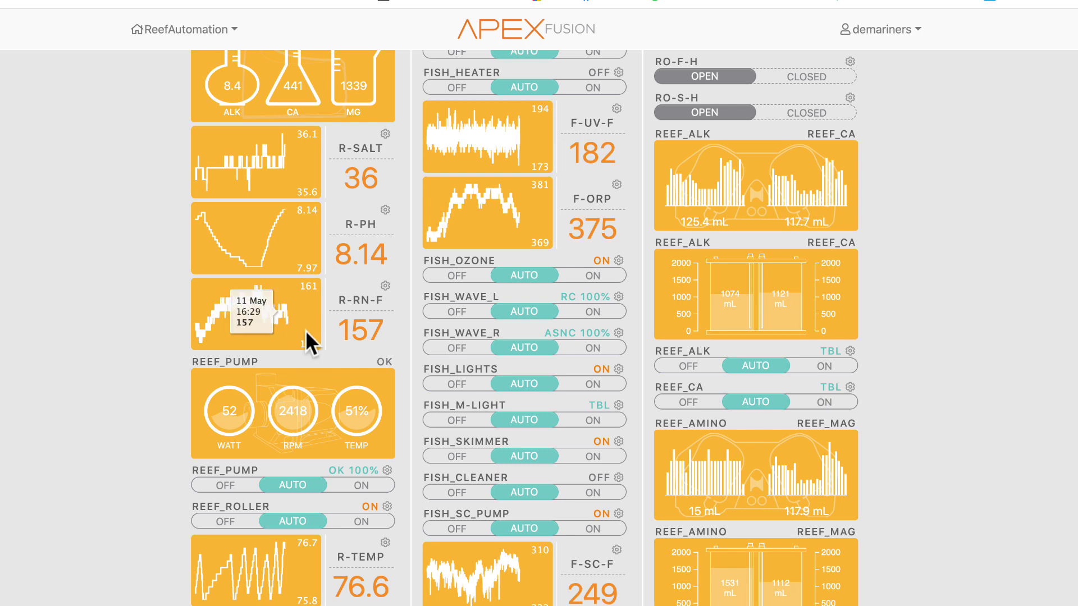
{"action": "scroll", "coordinate": [307, 451], "scroll_direction": "down", "scroll_amount": 1}
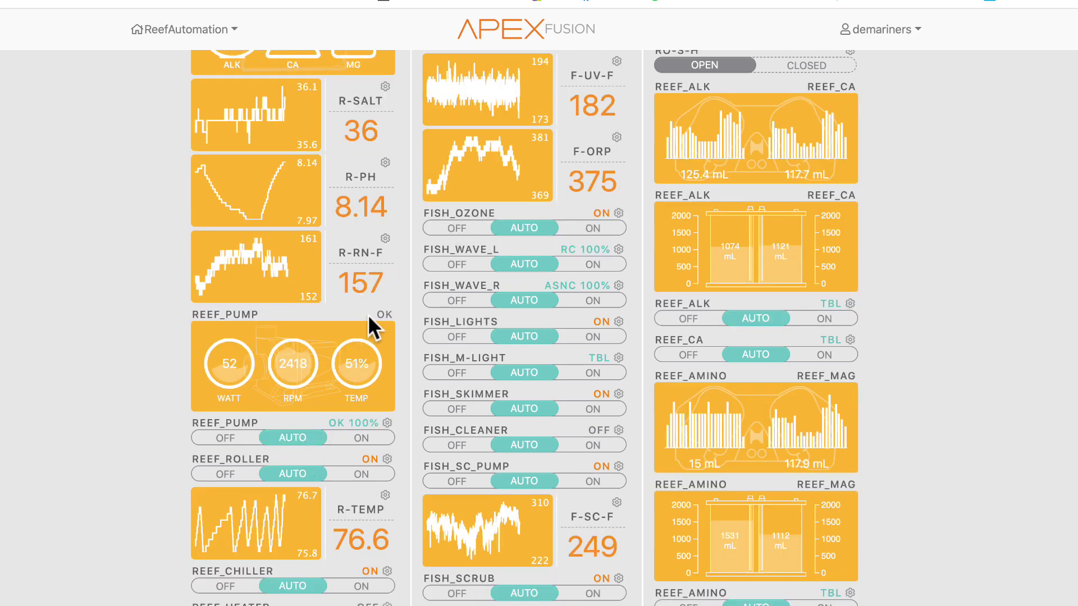
{"action": "scroll", "coordinate": [369, 314], "scroll_direction": "up", "scroll_amount": 1}
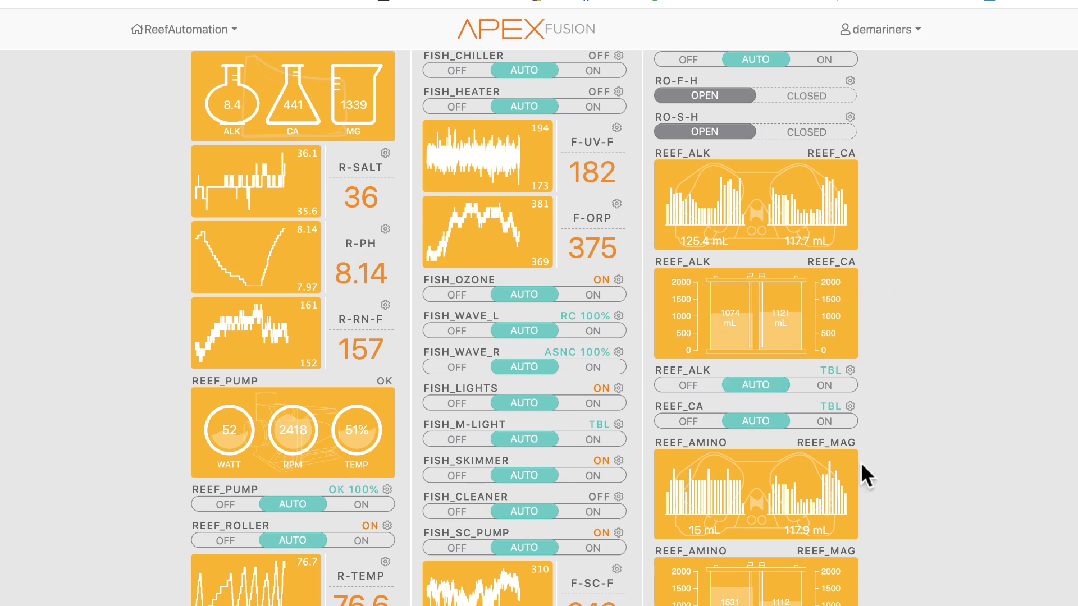
{"action": "scroll", "coordinate": [867, 427], "scroll_direction": "down", "scroll_amount": 5}
{"action": "scroll", "coordinate": [828, 428], "scroll_direction": "down", "scroll_amount": 3}
{"action": "mouse_move", "coordinate": [819, 378]}
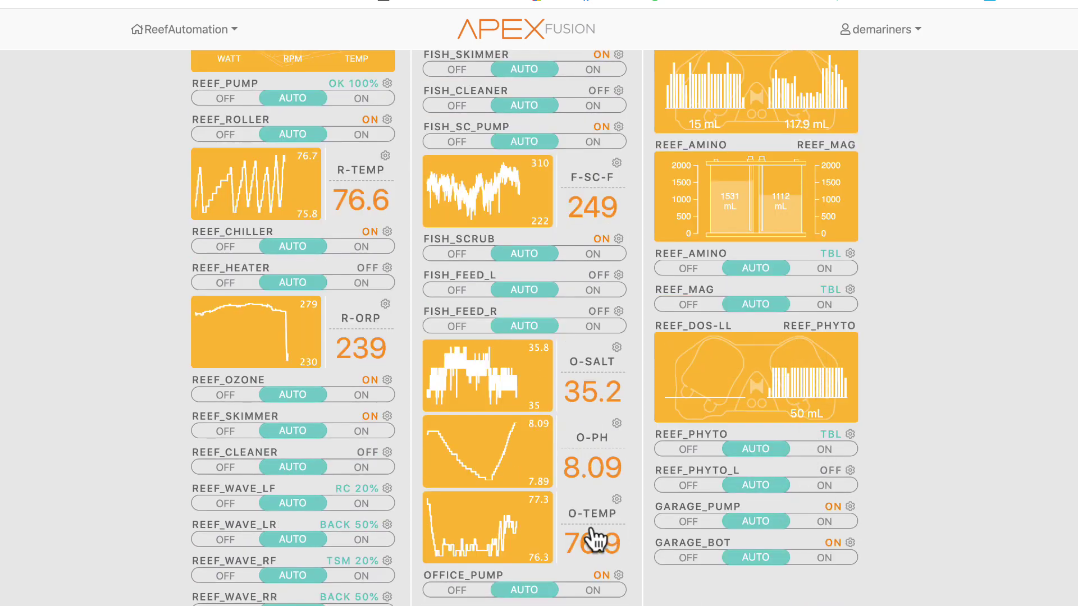
{"action": "scroll", "coordinate": [589, 534], "scroll_direction": "down", "scroll_amount": 2}
{"action": "scroll", "coordinate": [595, 539], "scroll_direction": "down", "scroll_amount": 1}
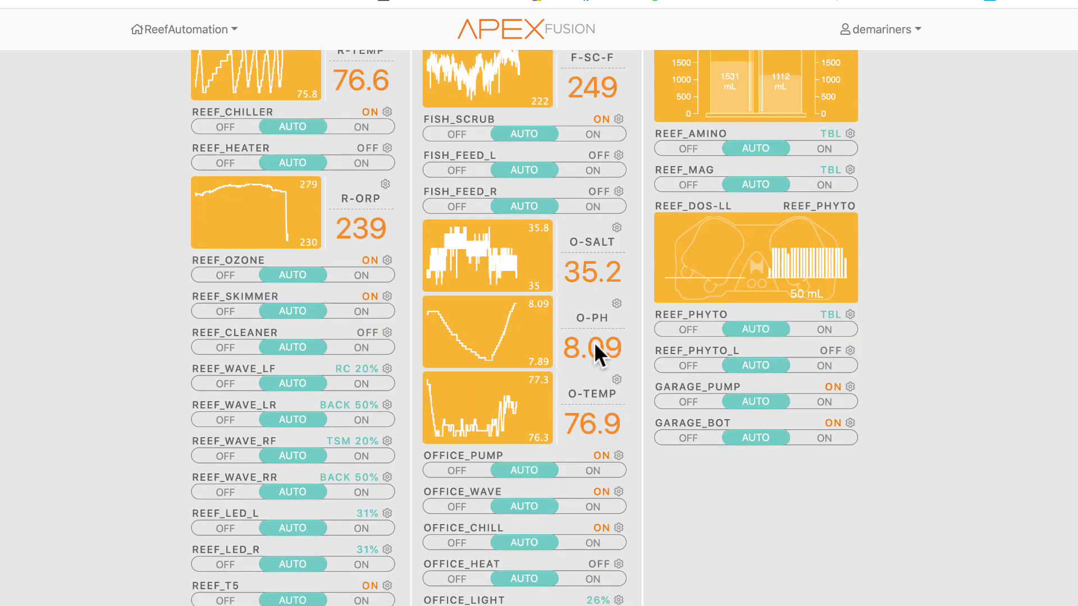
{"action": "scroll", "coordinate": [594, 342], "scroll_direction": "up", "scroll_amount": 6}
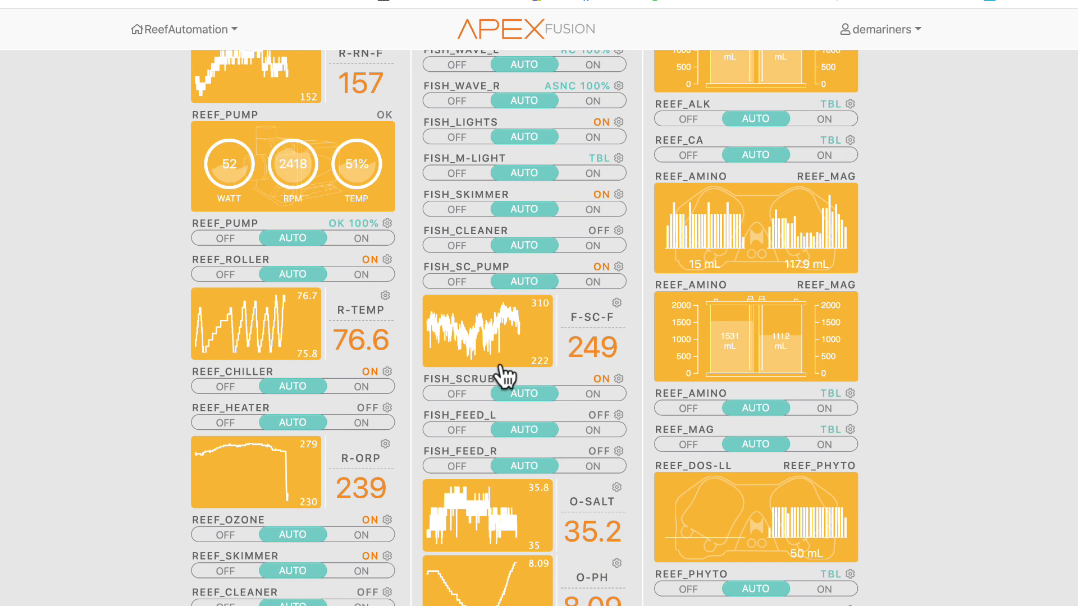
{"action": "scroll", "coordinate": [616, 365], "scroll_direction": "up", "scroll_amount": 6}
{"action": "scroll", "coordinate": [615, 363], "scroll_direction": "up", "scroll_amount": 10}
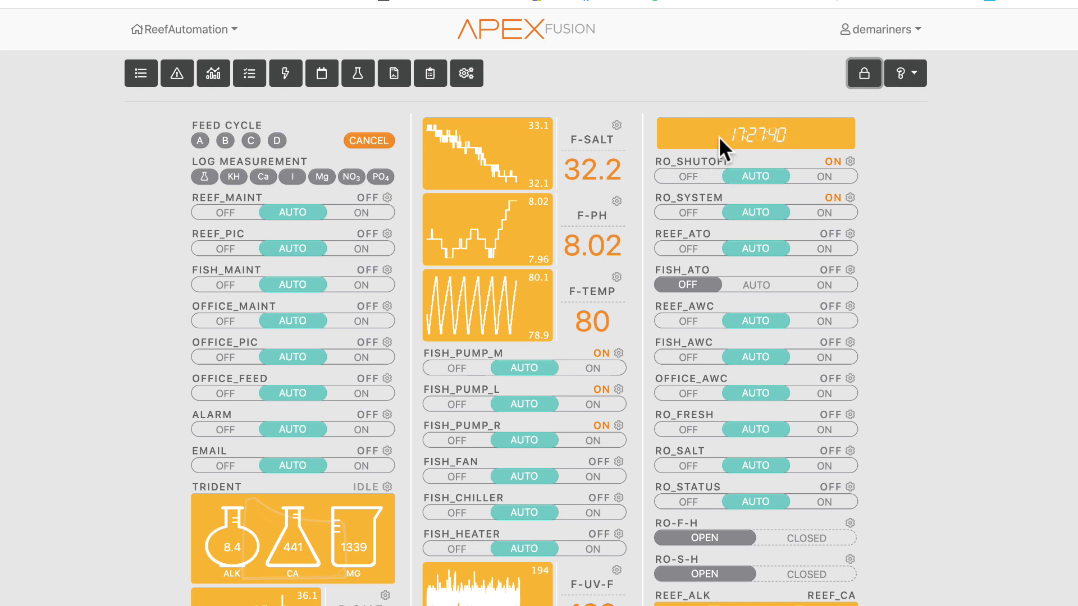
{"action": "scroll", "coordinate": [515, 356], "scroll_direction": "down", "scroll_amount": 20}
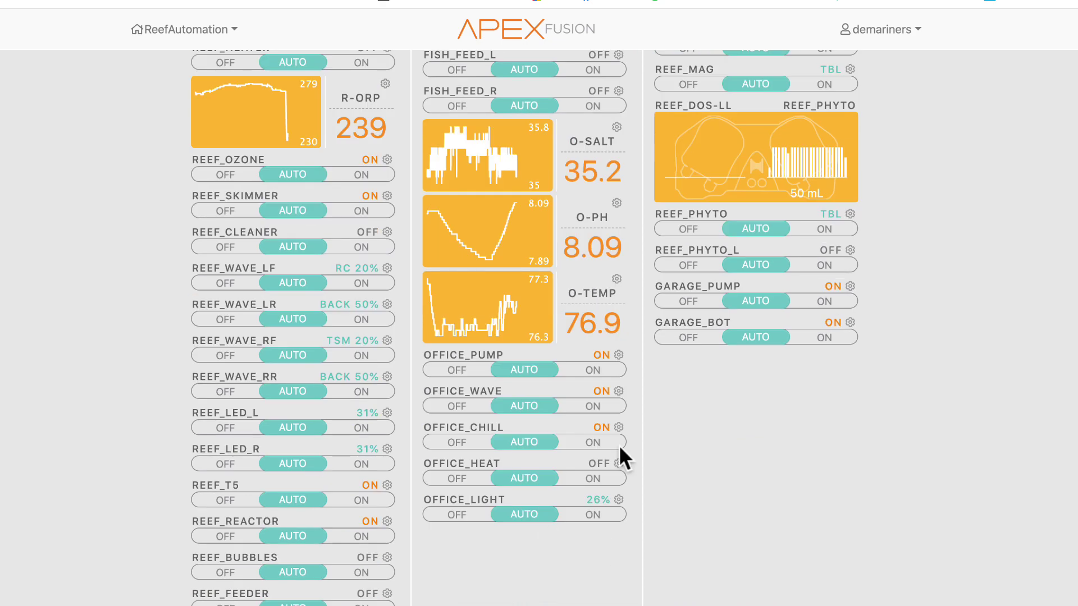
{"action": "scroll", "coordinate": [752, 198], "scroll_direction": "up", "scroll_amount": 20}
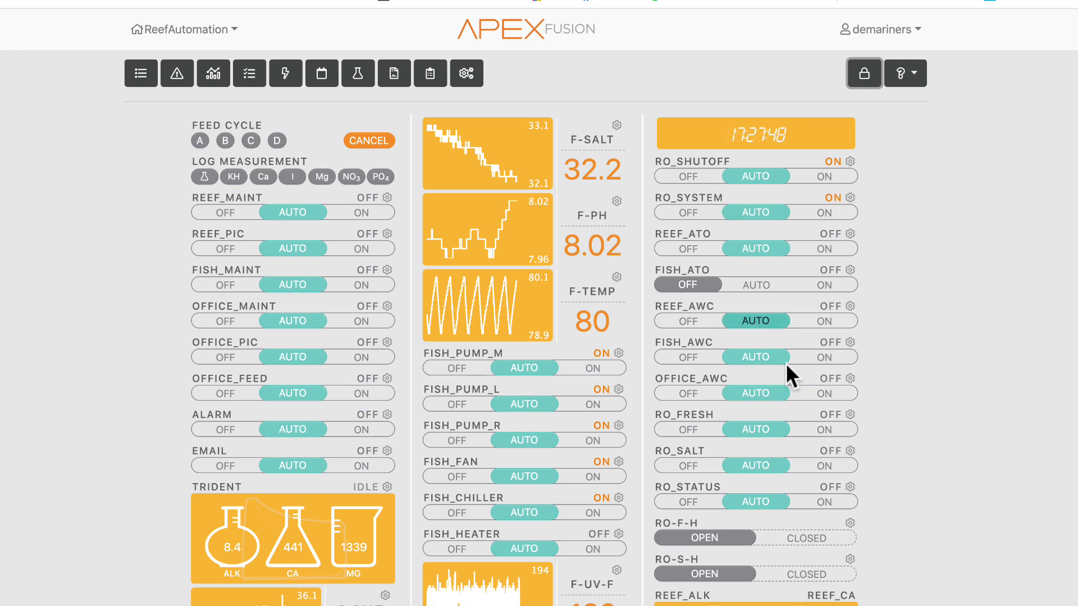
{"action": "scroll", "coordinate": [838, 419], "scroll_direction": "down", "scroll_amount": 1}
{"action": "scroll", "coordinate": [839, 417], "scroll_direction": "down", "scroll_amount": 10}
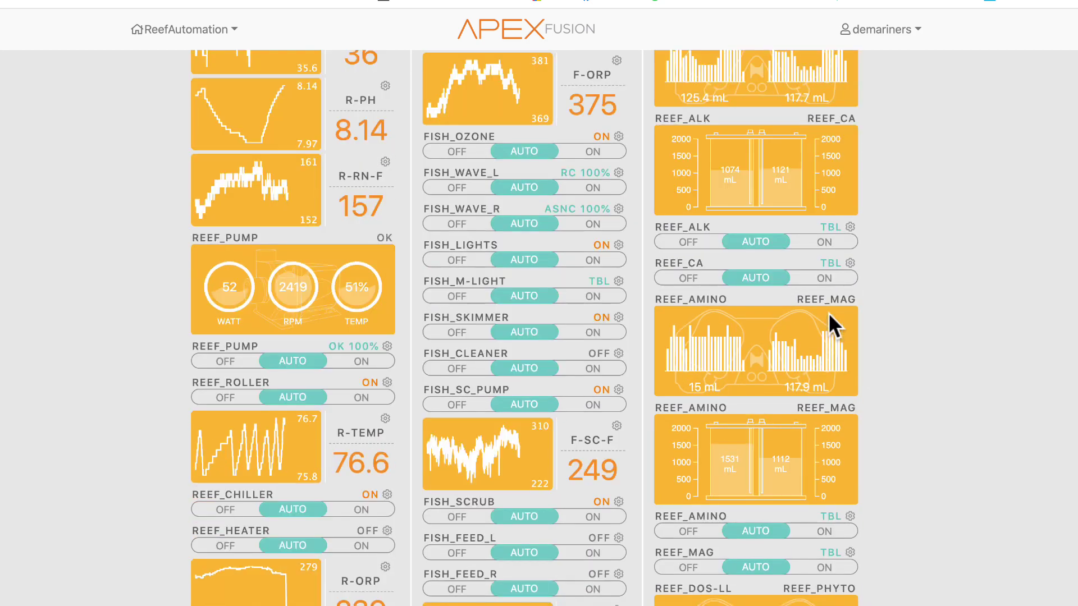
{"action": "scroll", "coordinate": [786, 378], "scroll_direction": "up", "scroll_amount": 15}
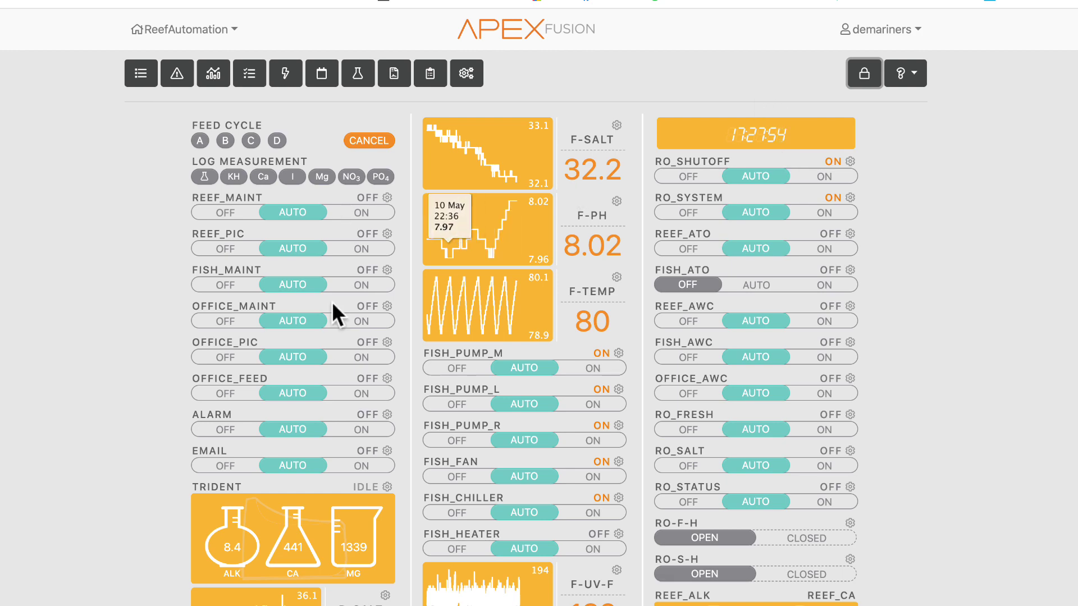
{"action": "scroll", "coordinate": [330, 337], "scroll_direction": "down", "scroll_amount": 15}
{"action": "scroll", "coordinate": [329, 352], "scroll_direction": "down", "scroll_amount": 2}
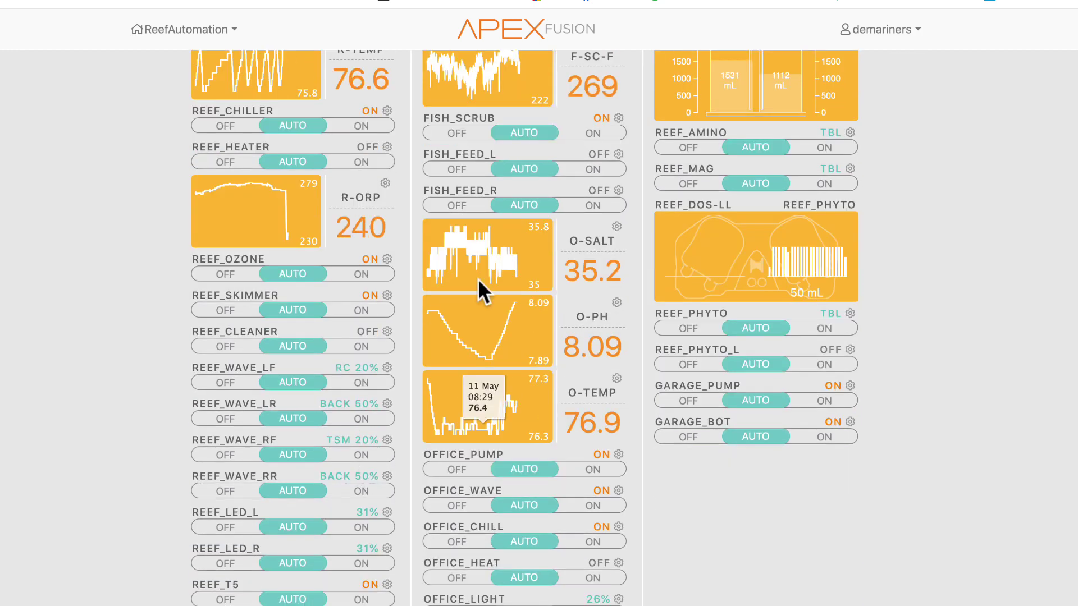
{"action": "scroll", "coordinate": [486, 409], "scroll_direction": "down", "scroll_amount": 3}
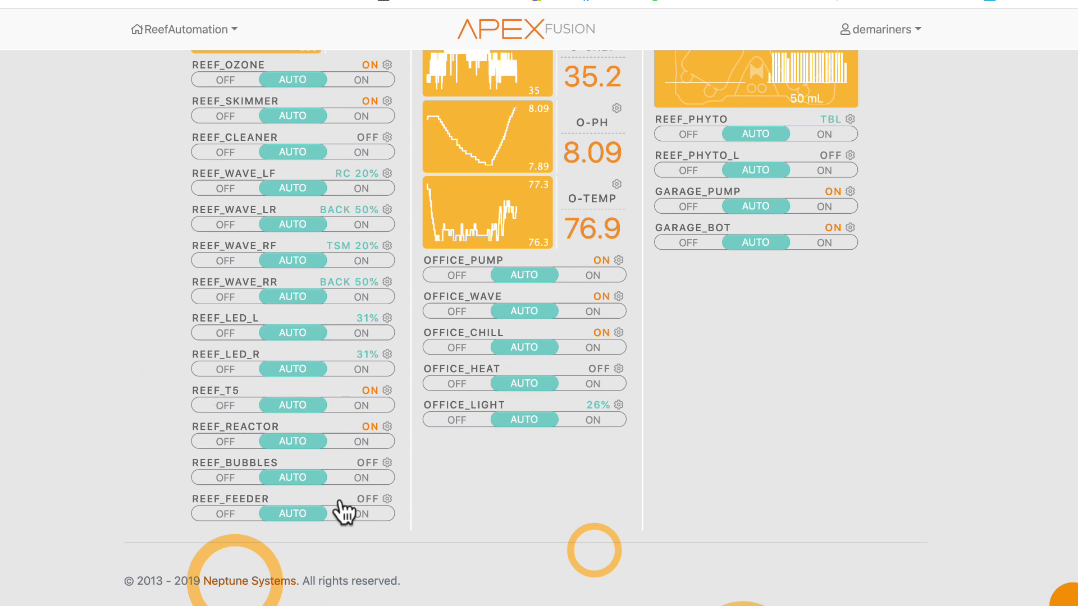
{"action": "scroll", "coordinate": [339, 510], "scroll_direction": "up", "scroll_amount": 3}
{"action": "scroll", "coordinate": [340, 502], "scroll_direction": "up", "scroll_amount": 15}
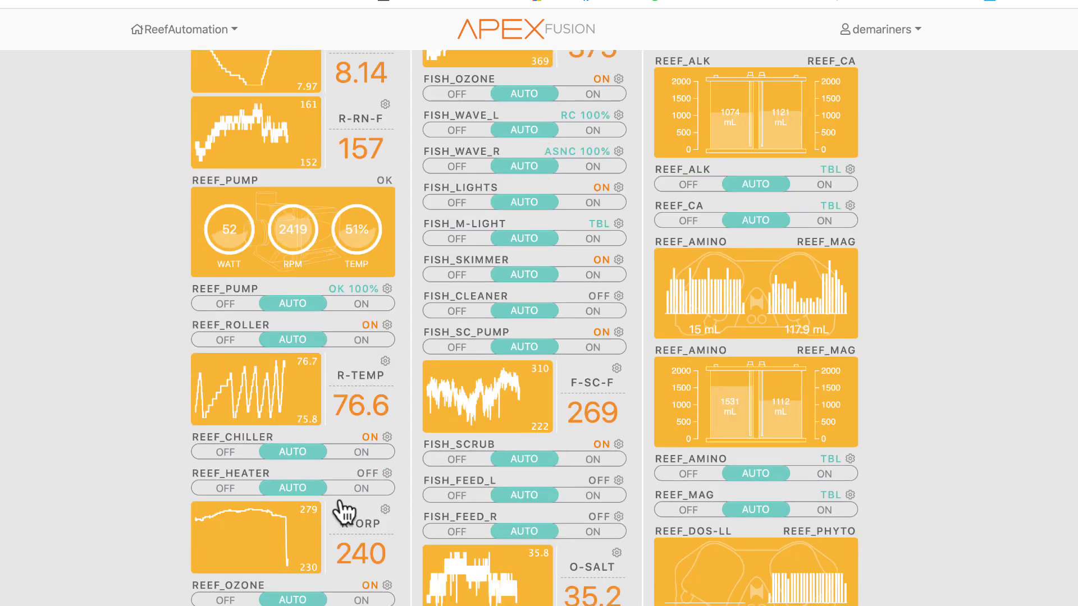
{"action": "scroll", "coordinate": [482, 224], "scroll_direction": "up", "scroll_amount": 7}
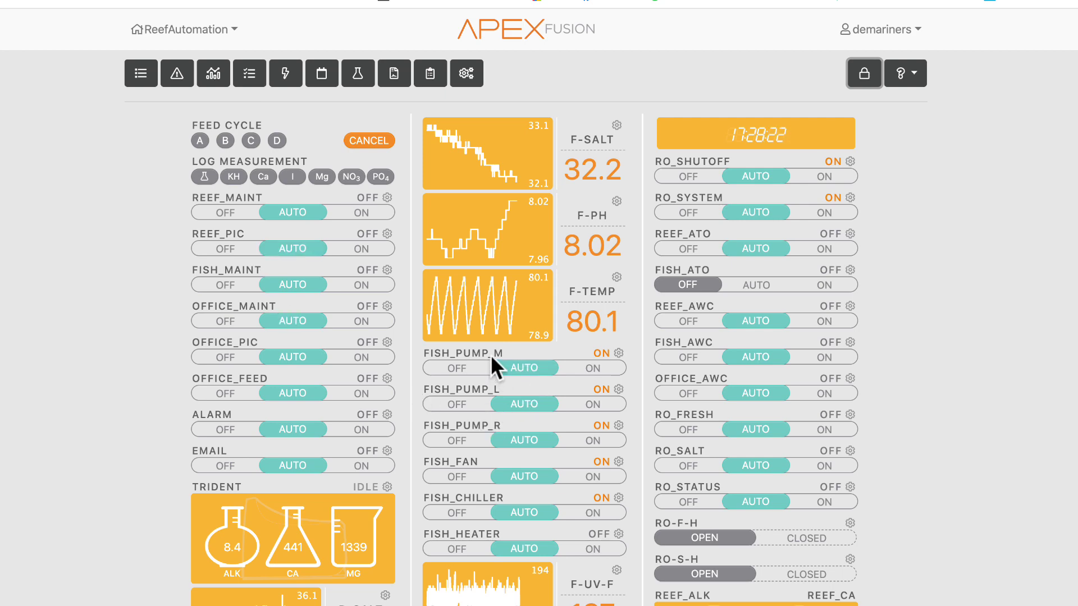
- Review the dashboard to the bottom, return to the top, and lock the tile layout
{"action": "scroll", "coordinate": [522, 450], "scroll_direction": "down", "scroll_amount": 5}
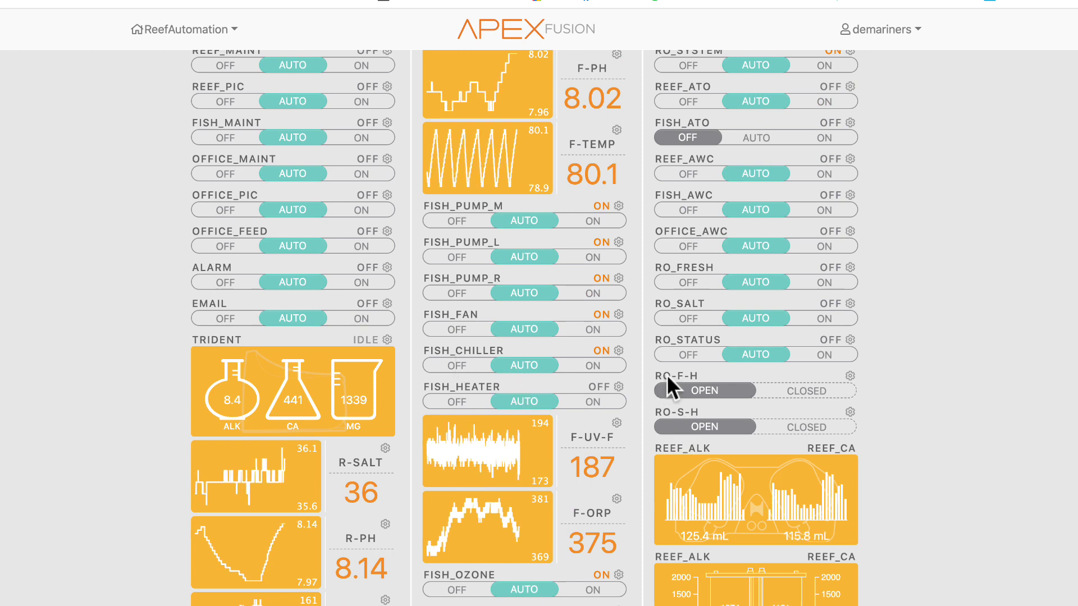
{"action": "scroll", "coordinate": [551, 426], "scroll_direction": "down", "scroll_amount": 5}
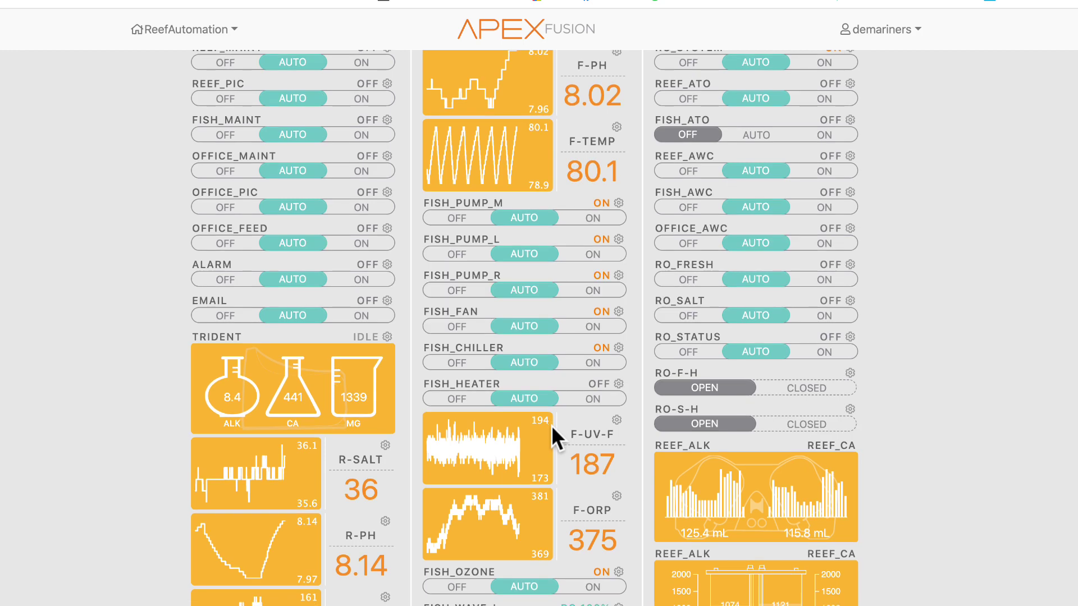
{"action": "scroll", "coordinate": [536, 436], "scroll_direction": "down", "scroll_amount": 5}
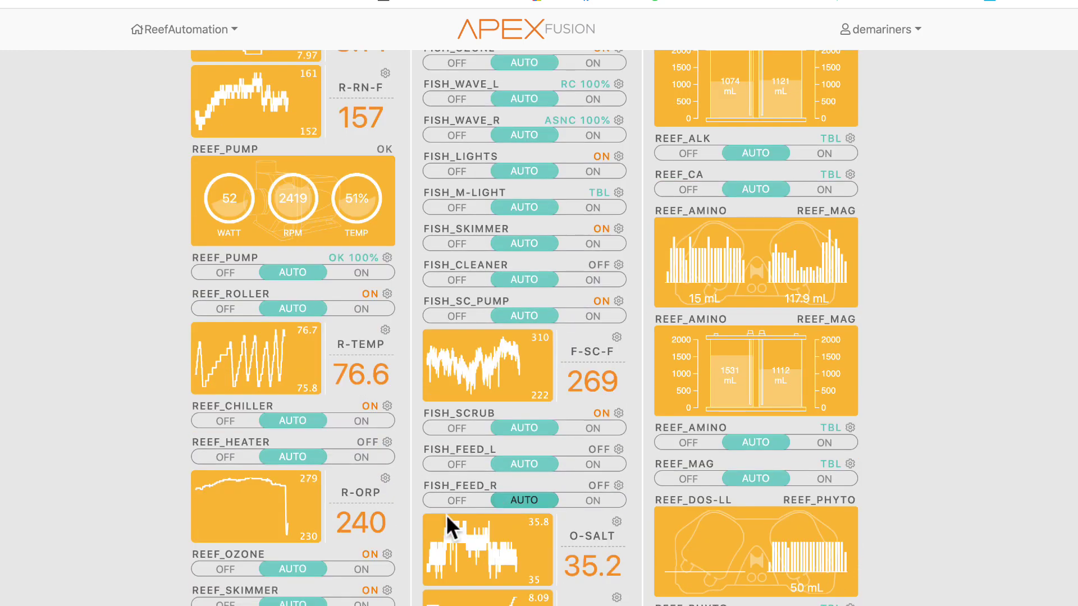
{"action": "scroll", "coordinate": [432, 465], "scroll_direction": "down", "scroll_amount": 4}
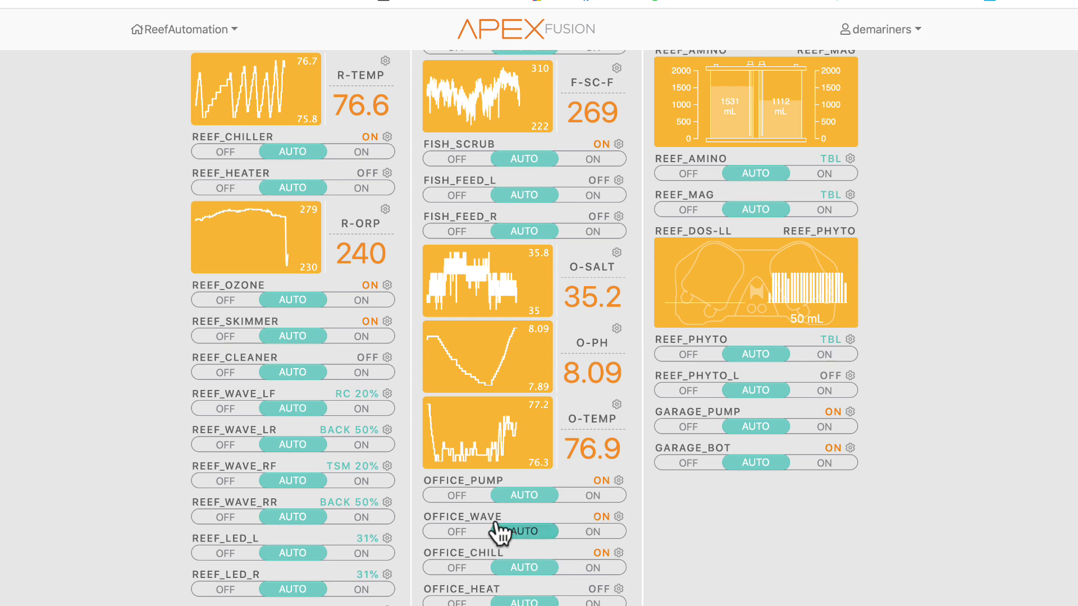
{"action": "scroll", "coordinate": [144, 497], "scroll_direction": "down", "scroll_amount": 1}
{"action": "scroll", "coordinate": [149, 508], "scroll_direction": "down", "scroll_amount": 1}
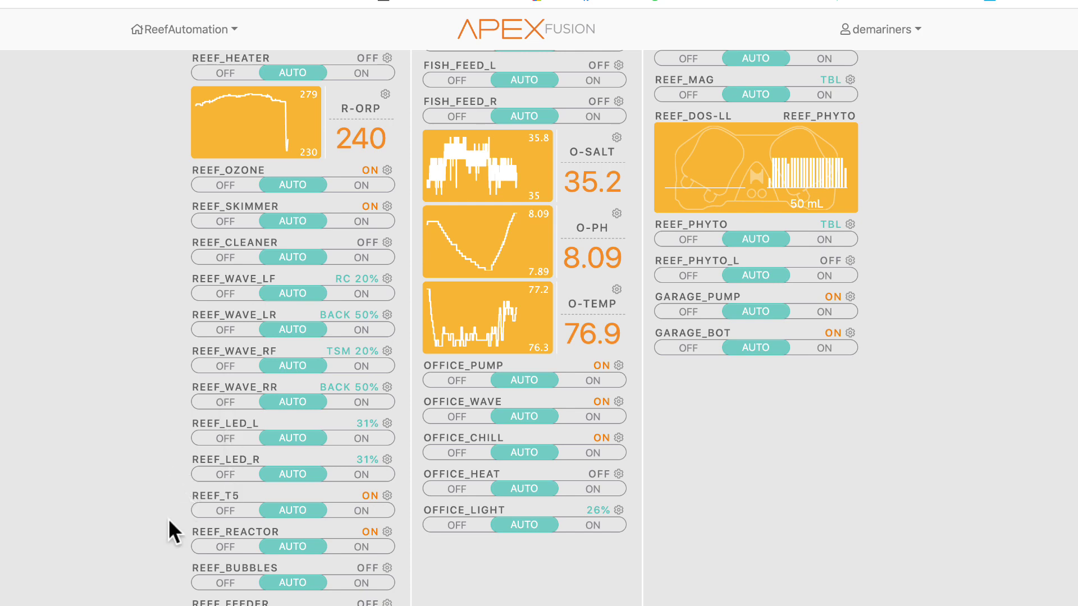
{"action": "scroll", "coordinate": [168, 519], "scroll_direction": "up", "scroll_amount": 15}
{"action": "scroll", "coordinate": [169, 519], "scroll_direction": "up", "scroll_amount": 1}
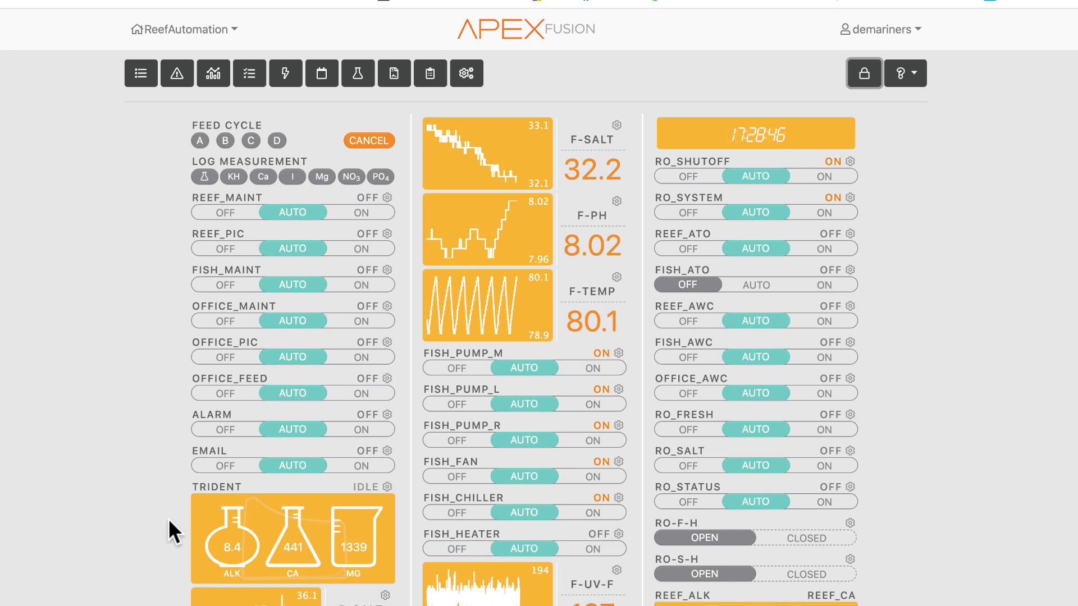
{"action": "left_click", "coordinate": [863, 78]}
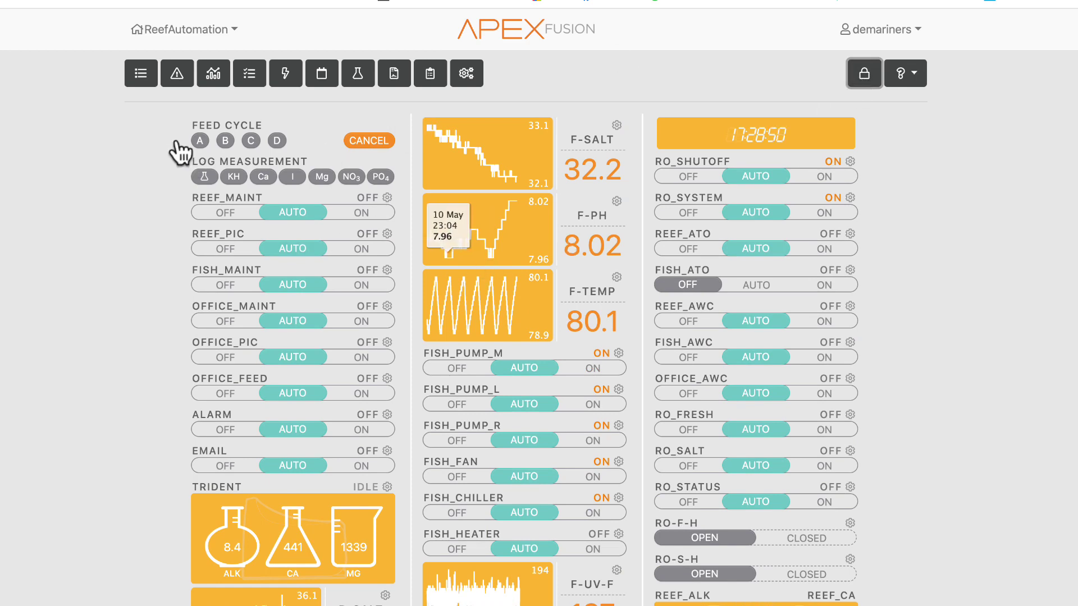